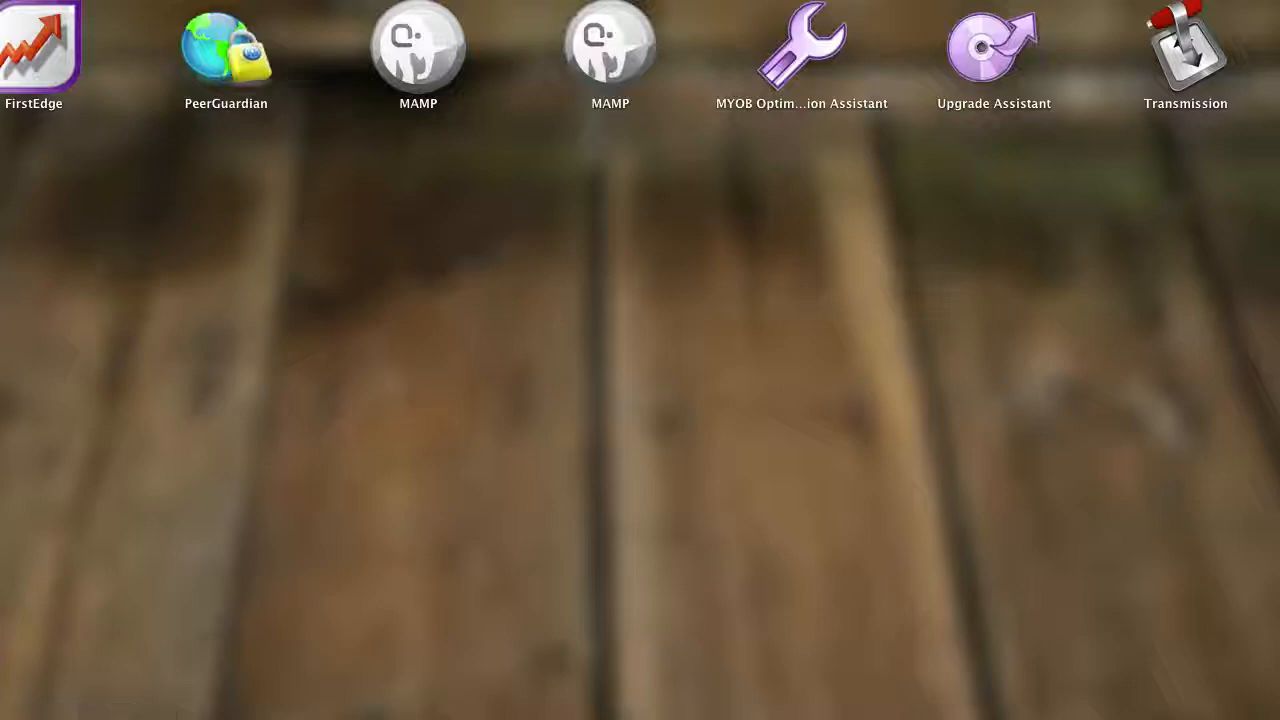
- Try to launch MAMP through a system-wide search for "mamp"
left_click(424, 88)
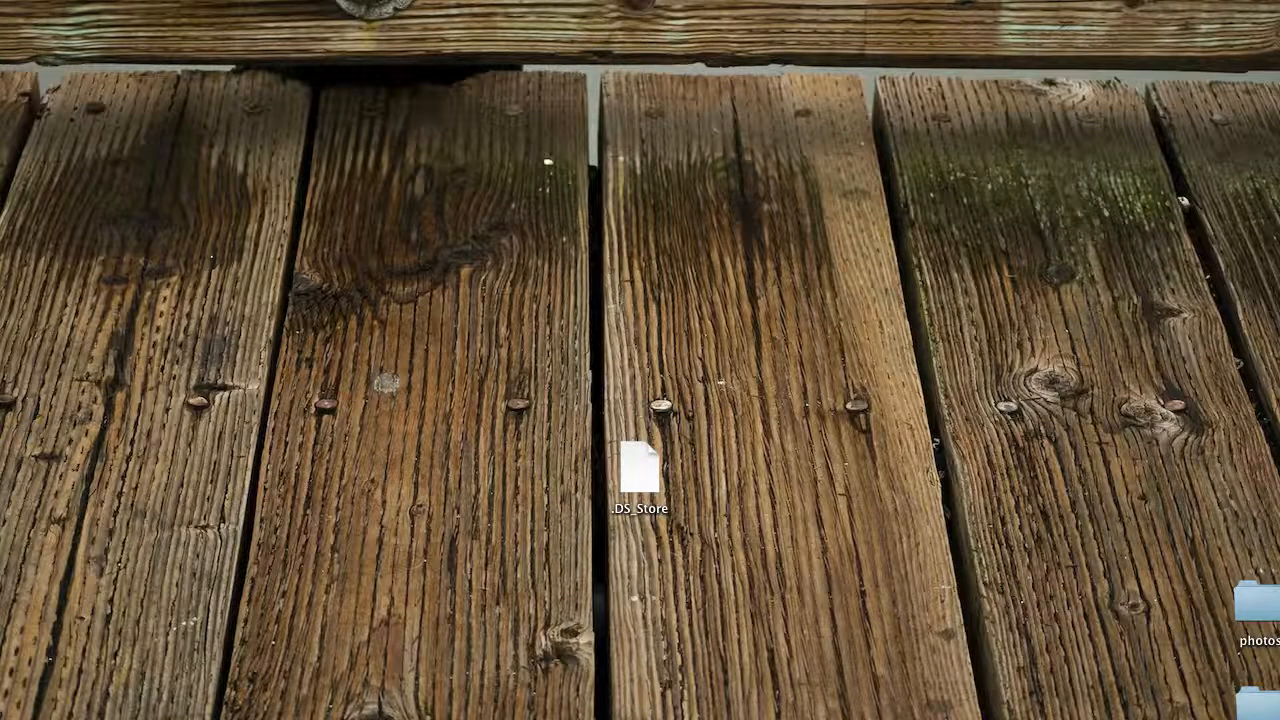
key("super+space")
type("mamps")
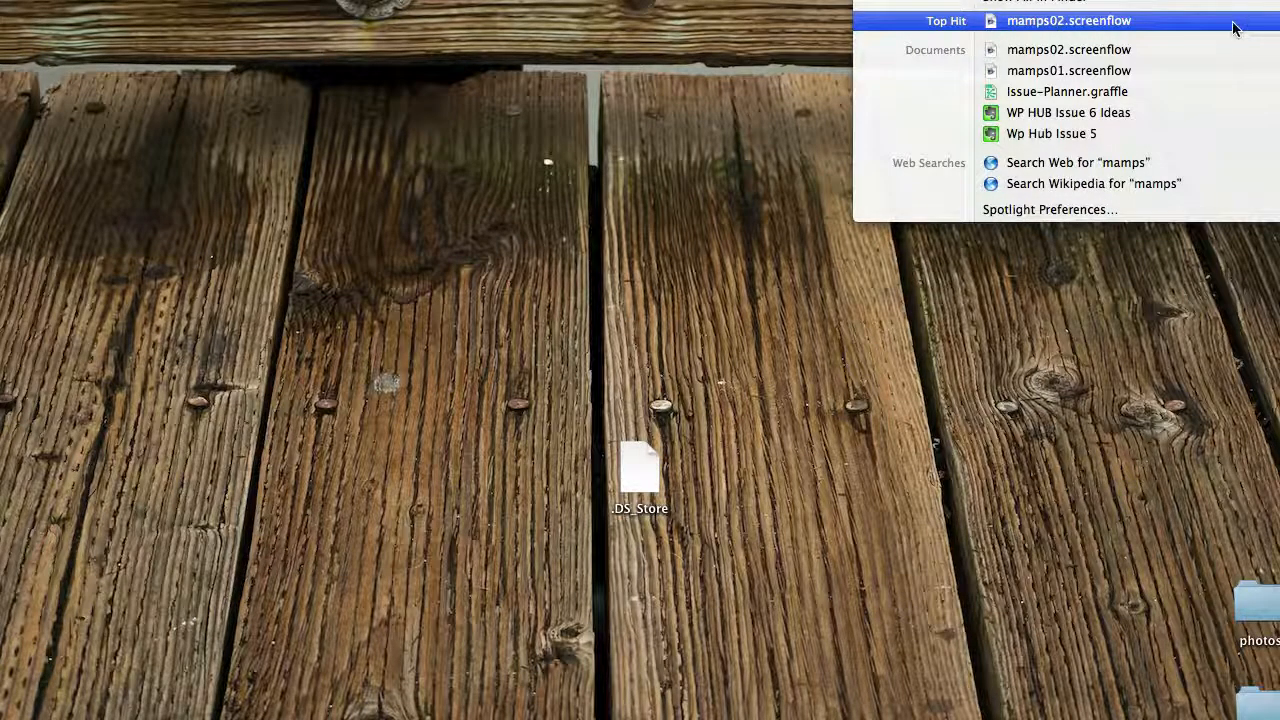
key("BackSpace")
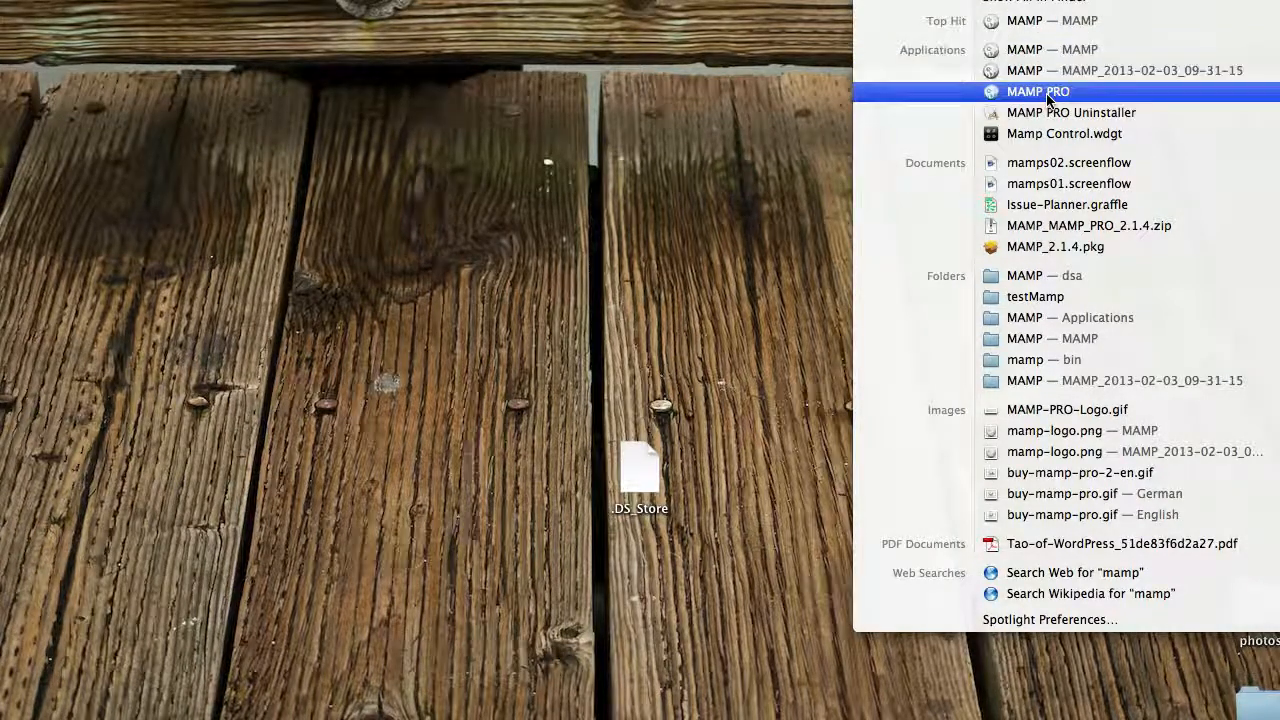
left_click(1035, 22)
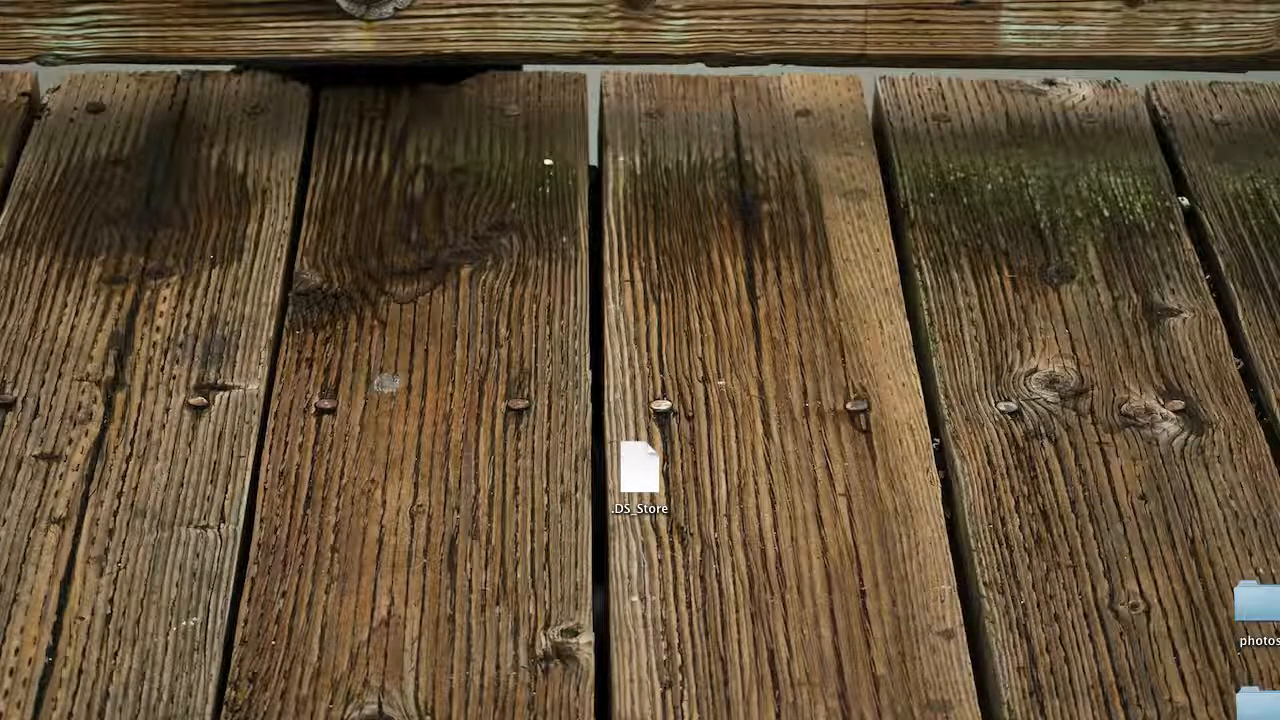
- Open MAMP from the installed applications and choose to launch MAMP instead of MAMP PRO
key("F4")
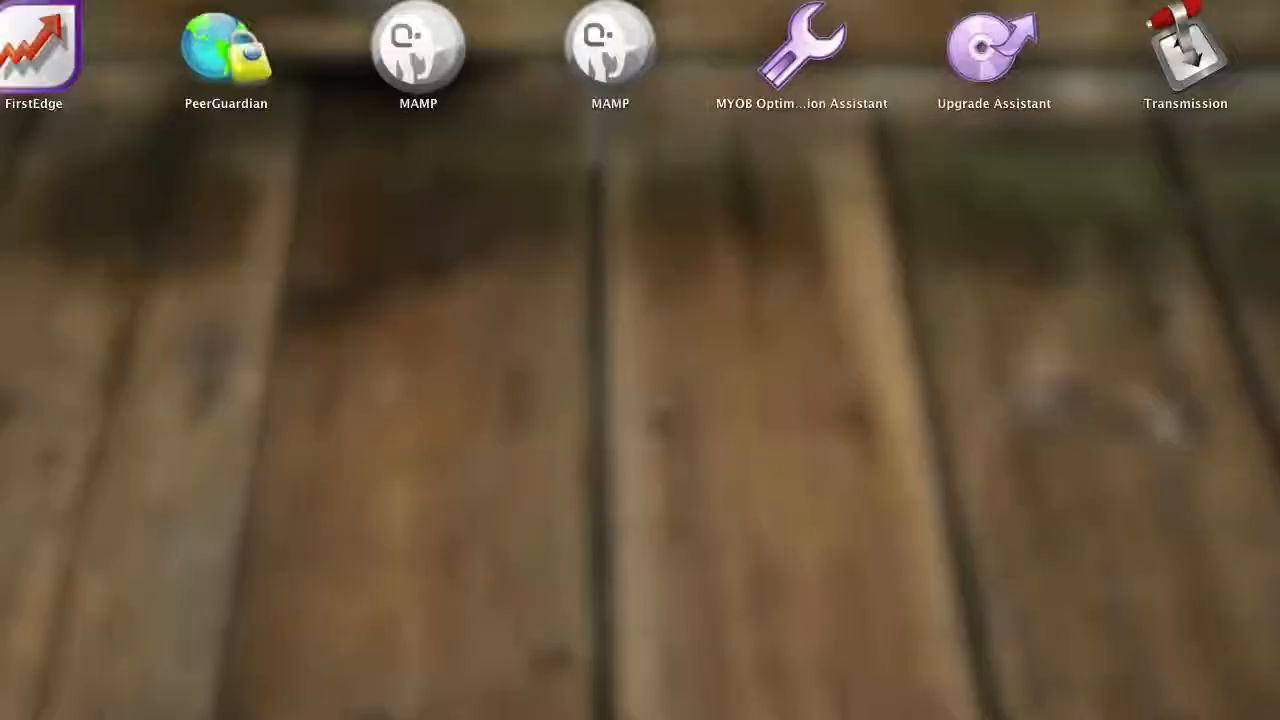
left_click(417, 60)
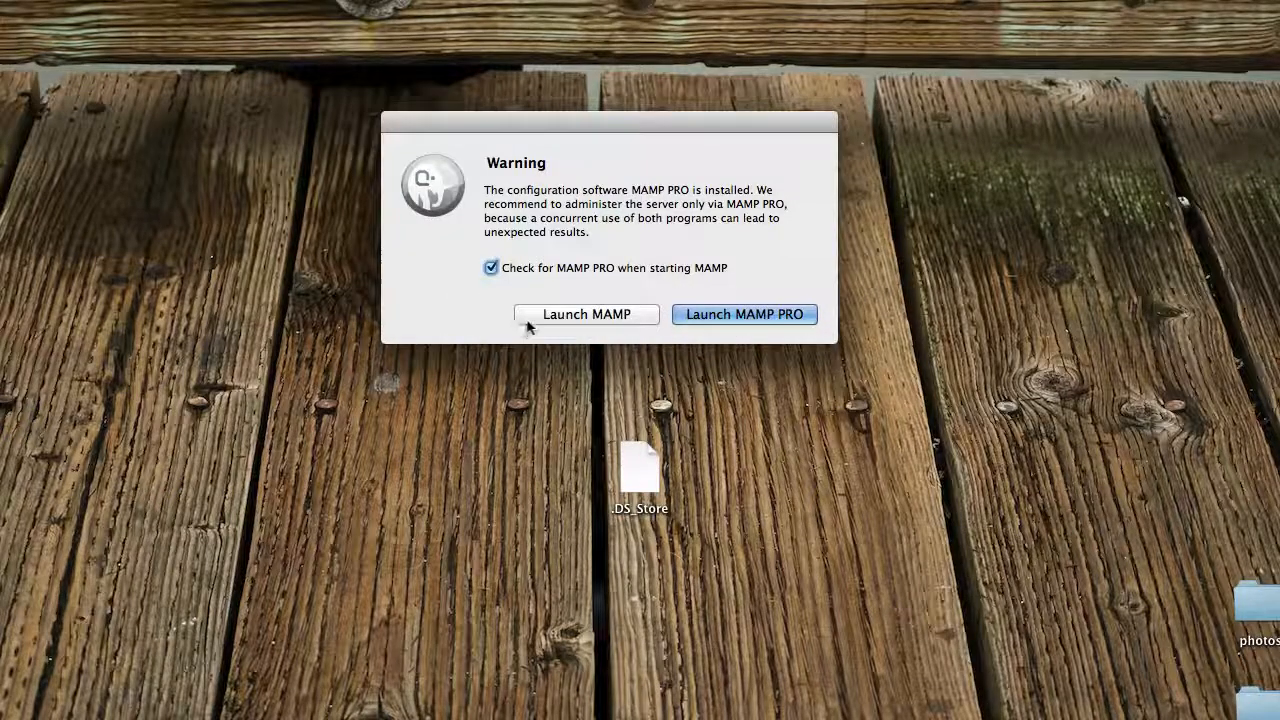
left_click(560, 317)
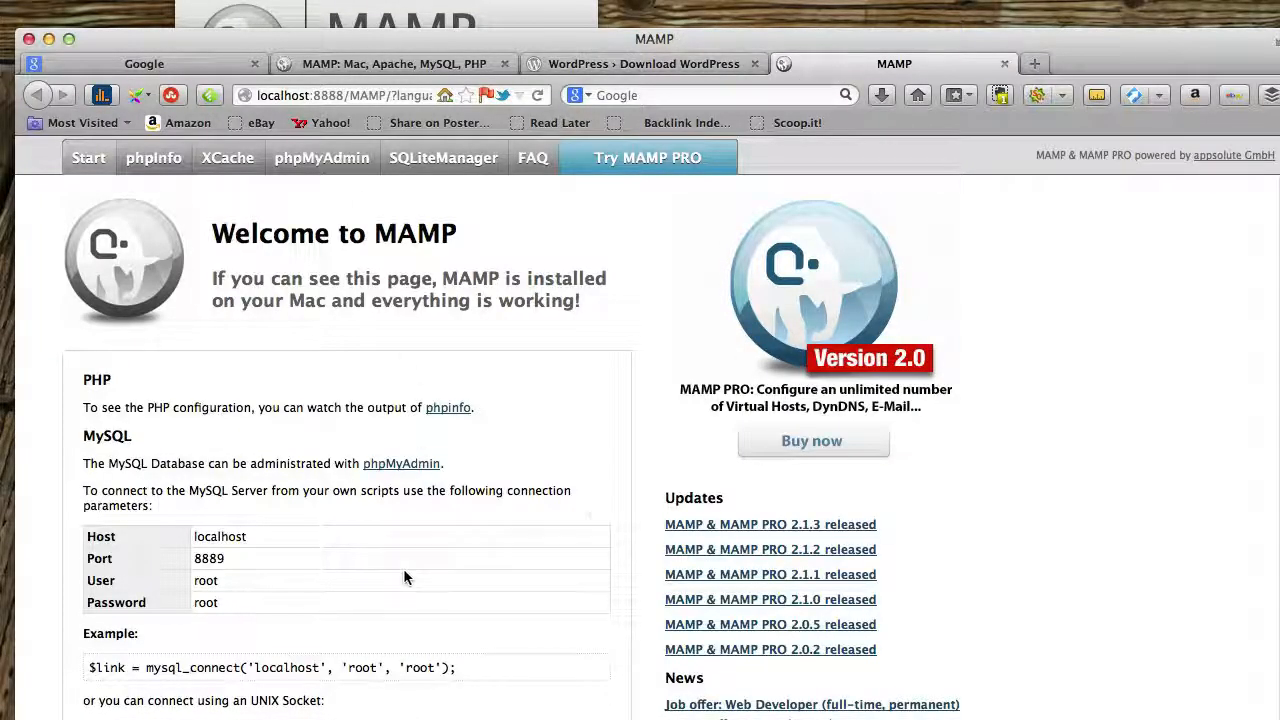
- Bring the MAMP control window forward and stop the Apache and MySQL servers
left_click(432, 4)
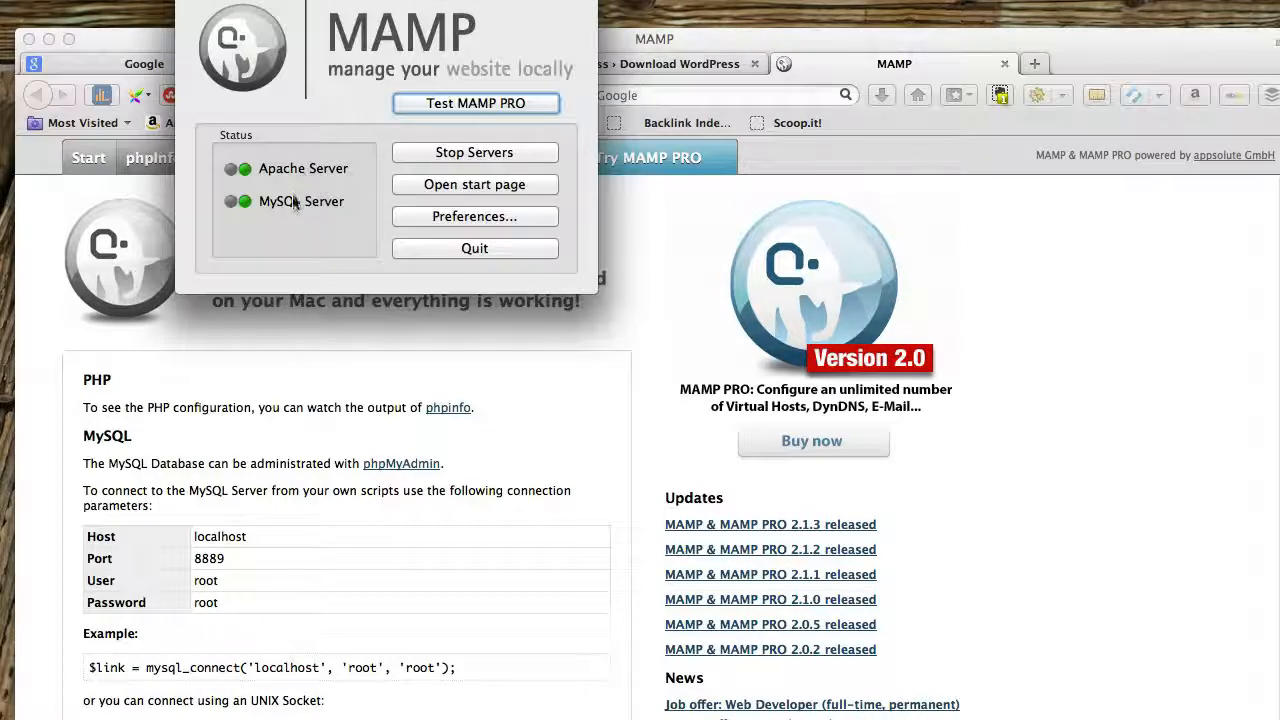
left_click(476, 155)
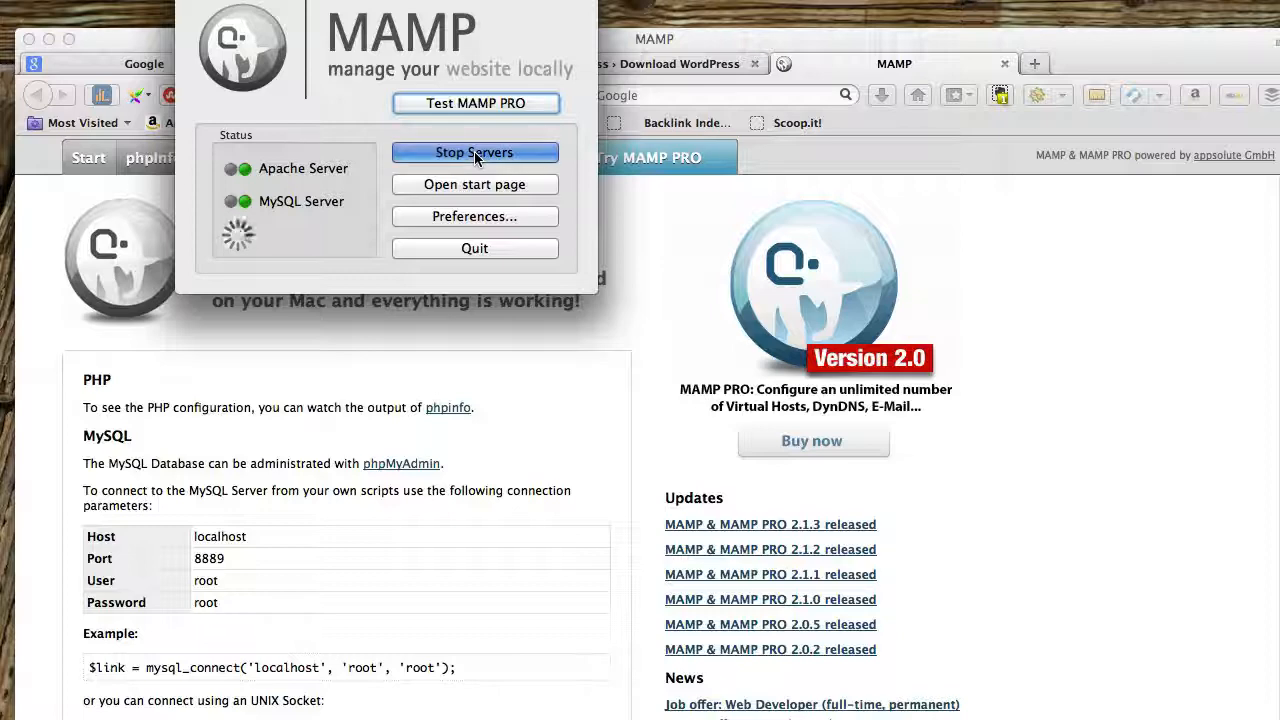
- Look through the Welcome to MAMP start page in the browser, including its MySQL connection parameters
left_click(883, 46)
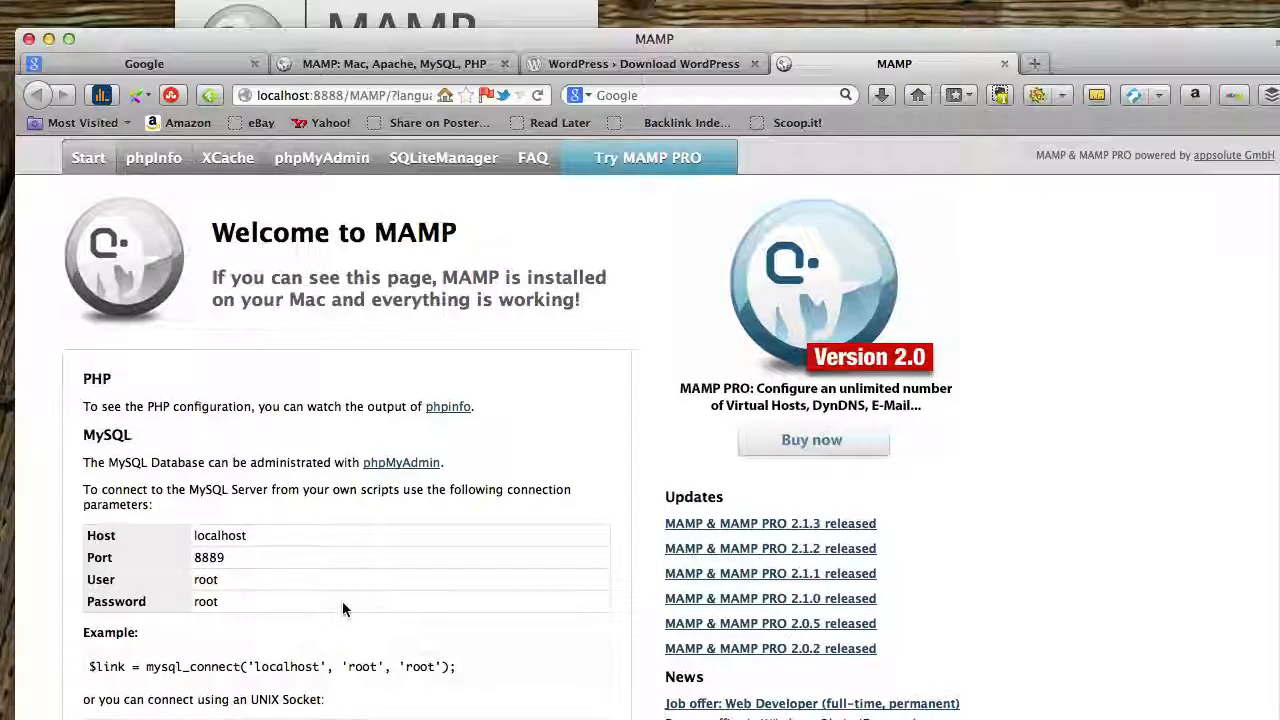
scroll(343, 610, "down", 15)
scroll(341, 603, "up", 15)
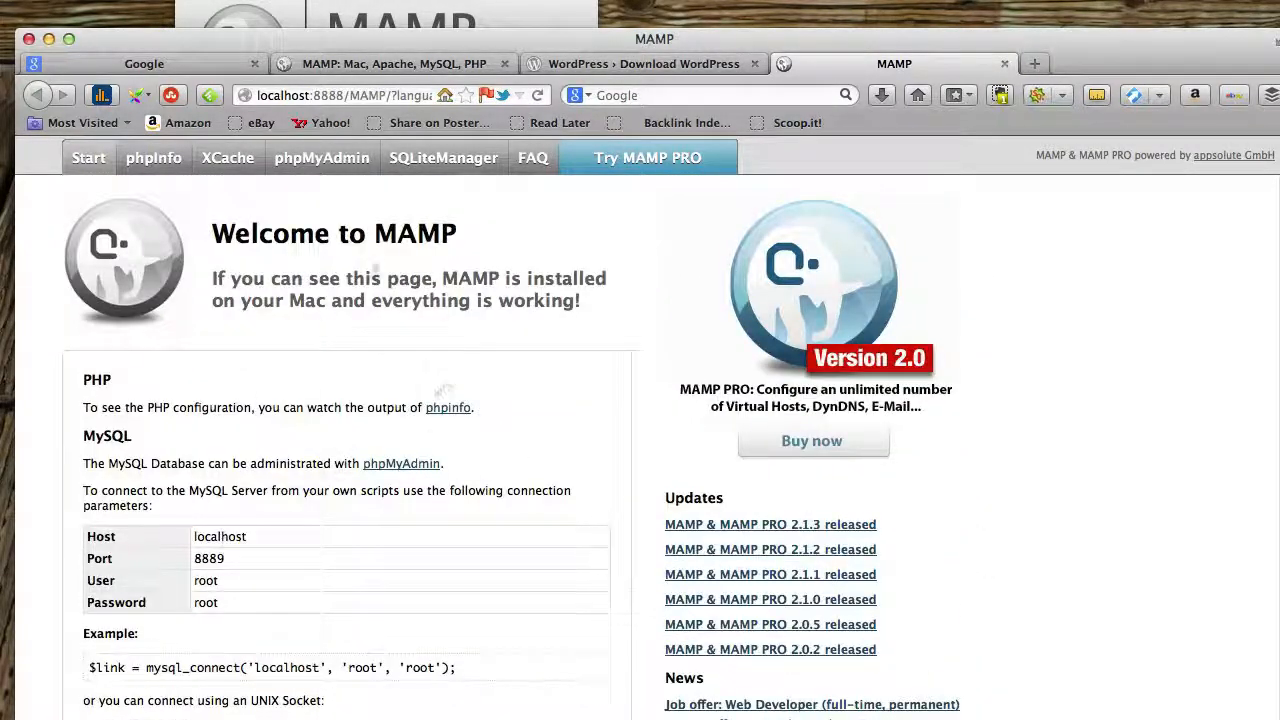
scroll(403, 420, "down", 15)
scroll(403, 420, "up", 15)
- Close the MAMP start page and minimize the browser, moving the MAMP control window fully into view
left_click(1005, 64)
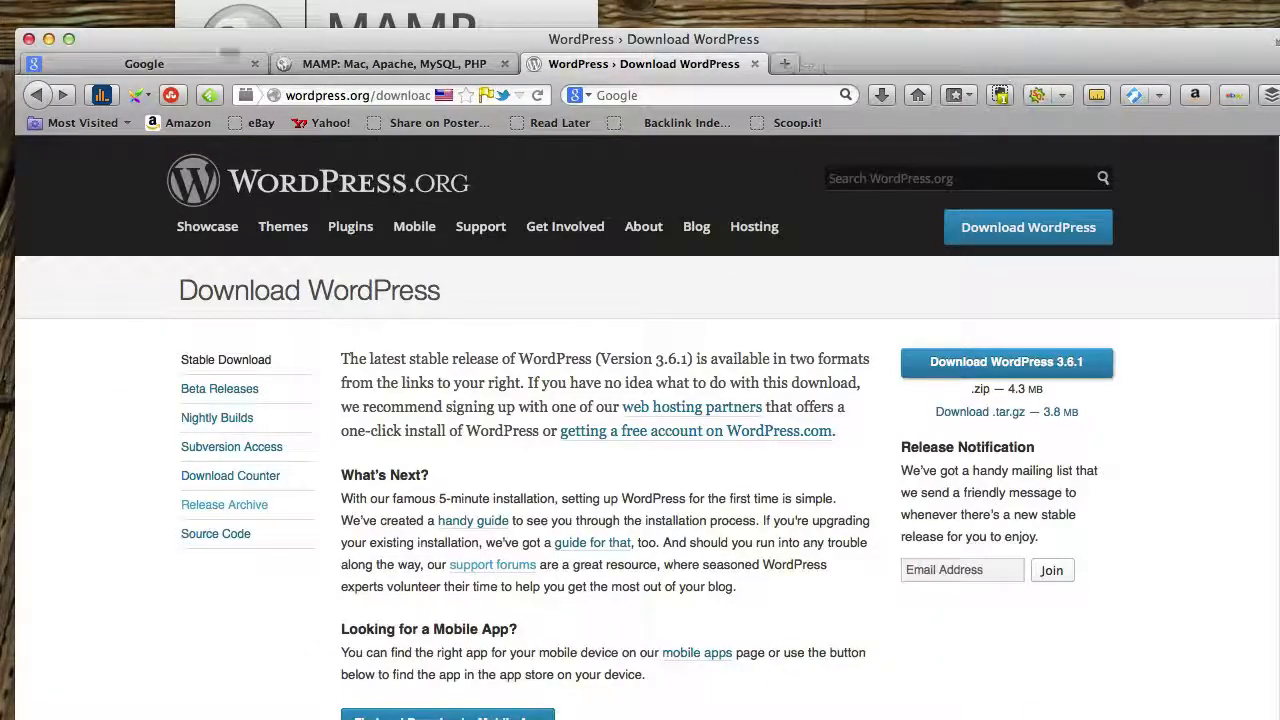
left_click(48, 40)
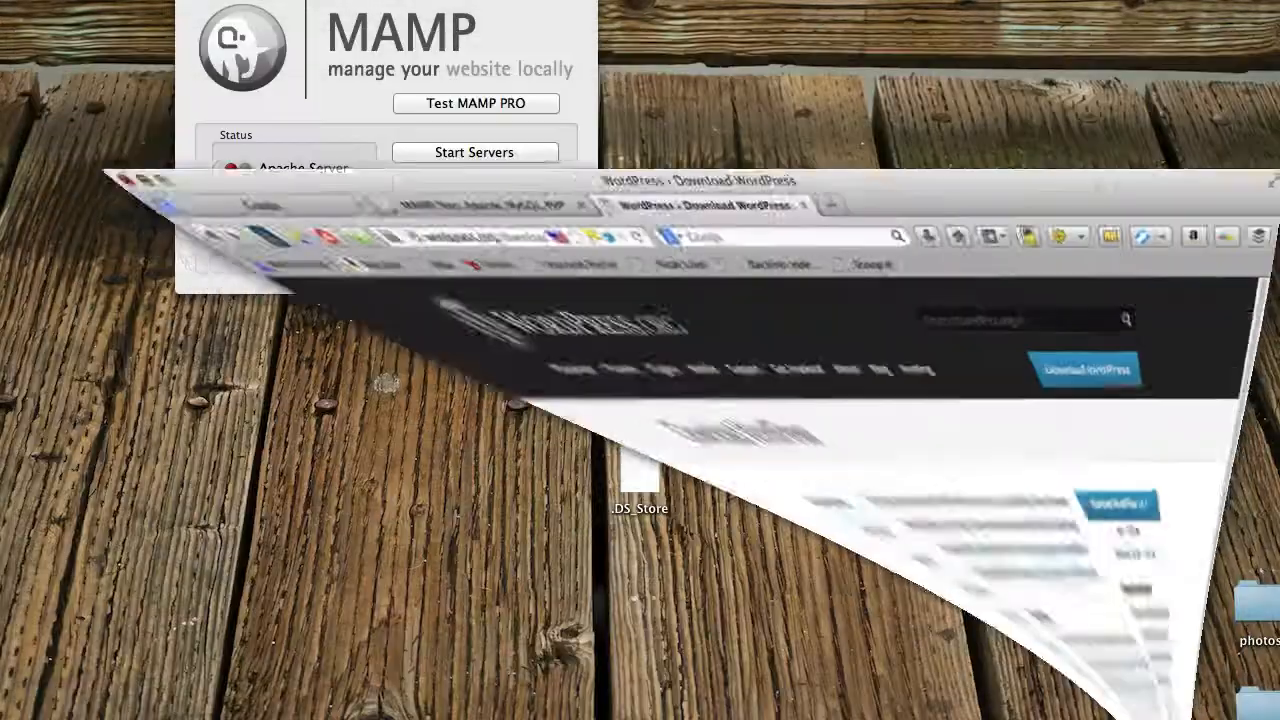
mouse_move(355, 2)
left_mouse_down()
mouse_move(421, 38)
mouse_move(349, 22)
left_mouse_up()
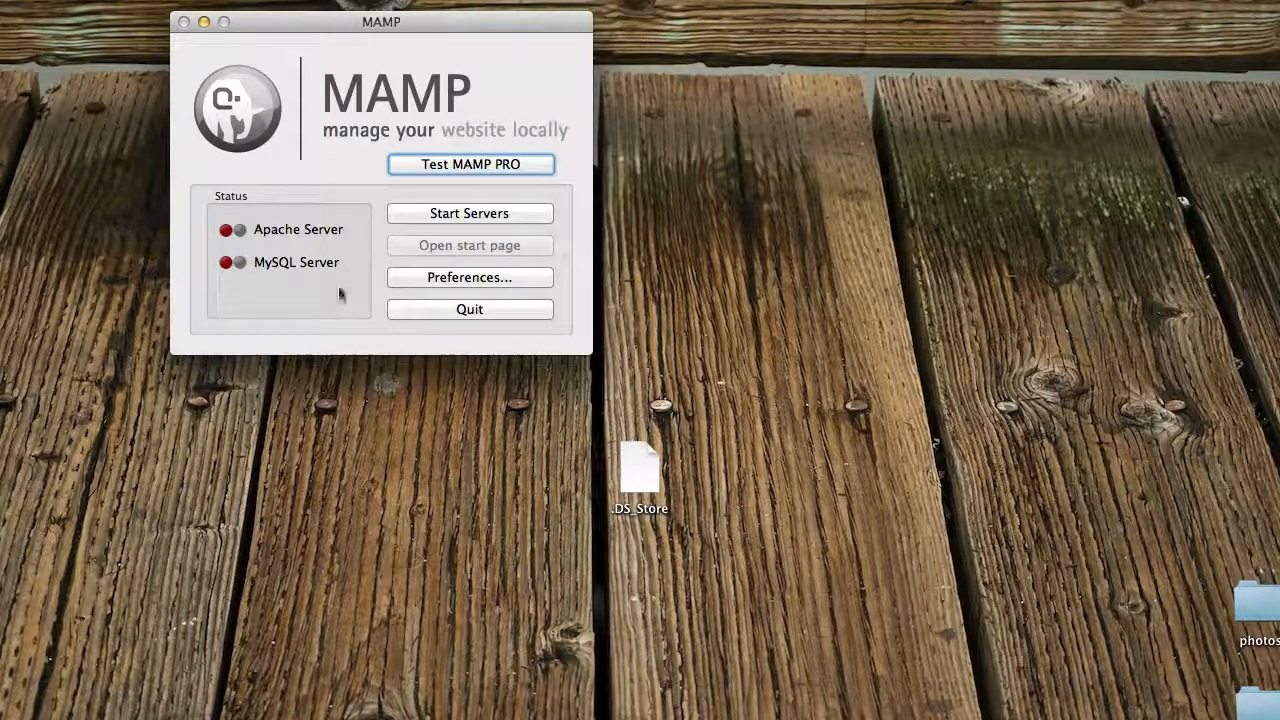
- Open the MAMP preferences and review the PHP version, the Apache and MySQL ports, and the document root
left_click(462, 281)
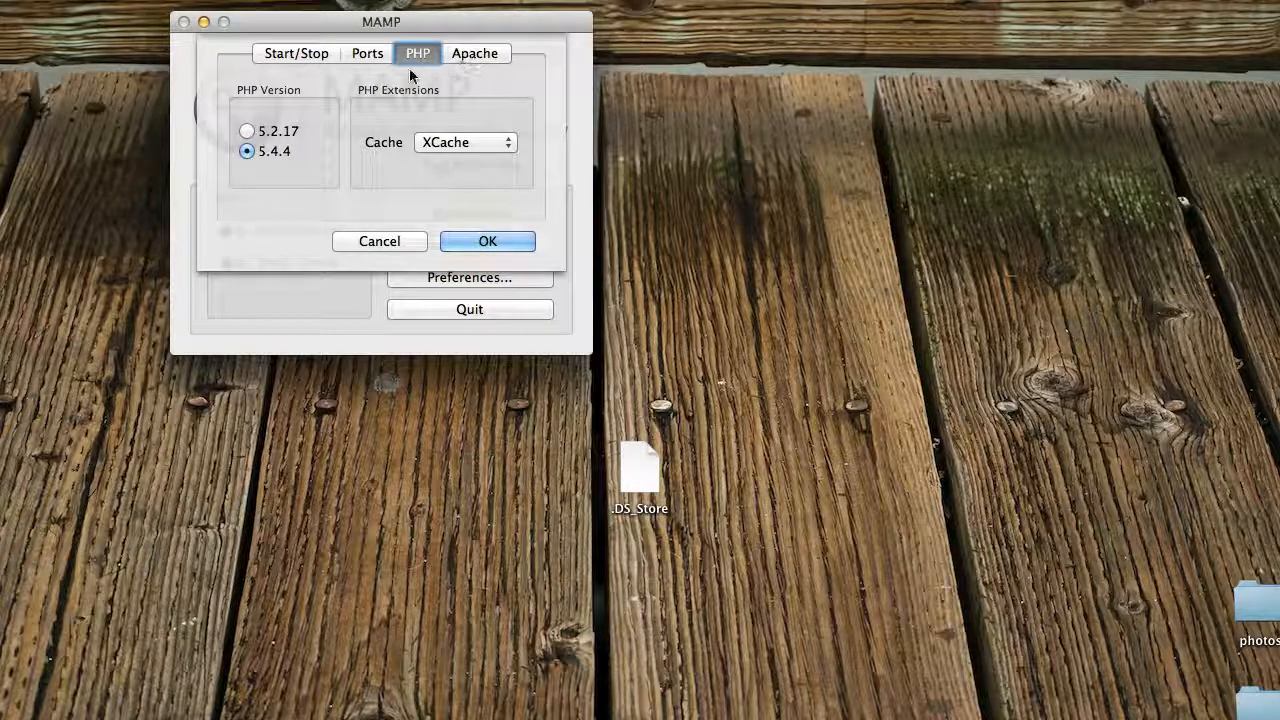
left_click(360, 56)
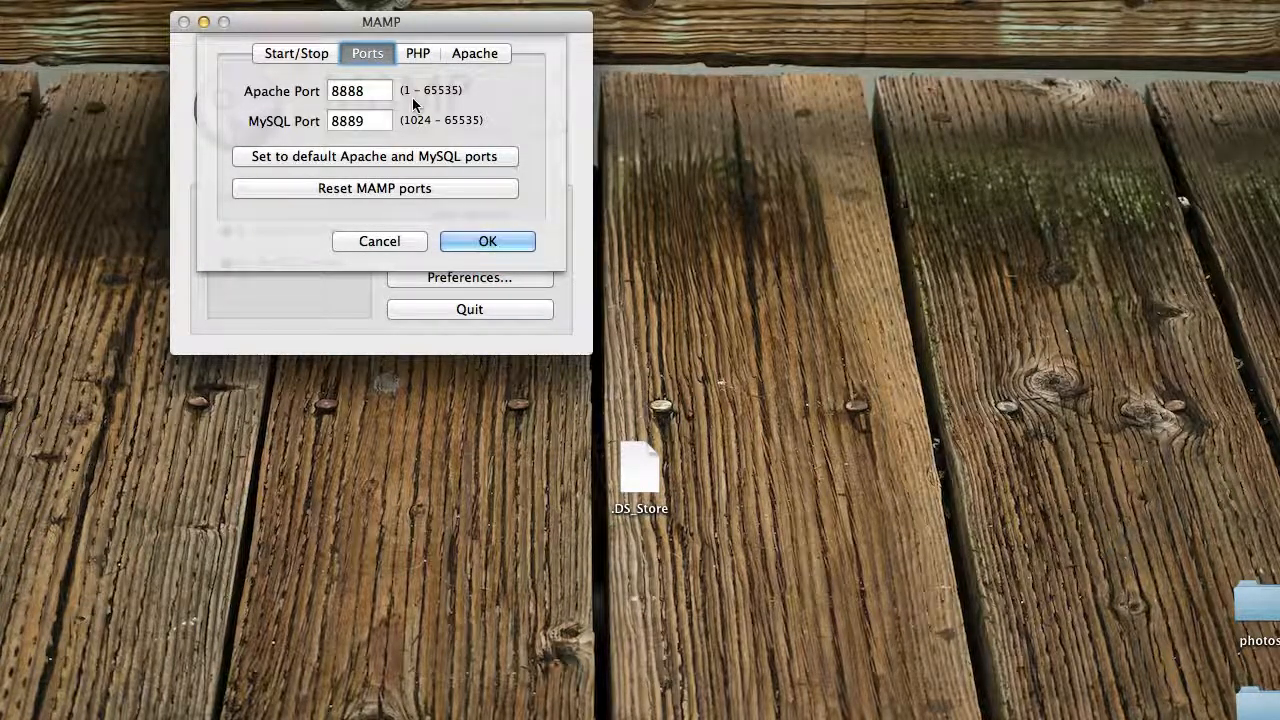
left_click(378, 91)
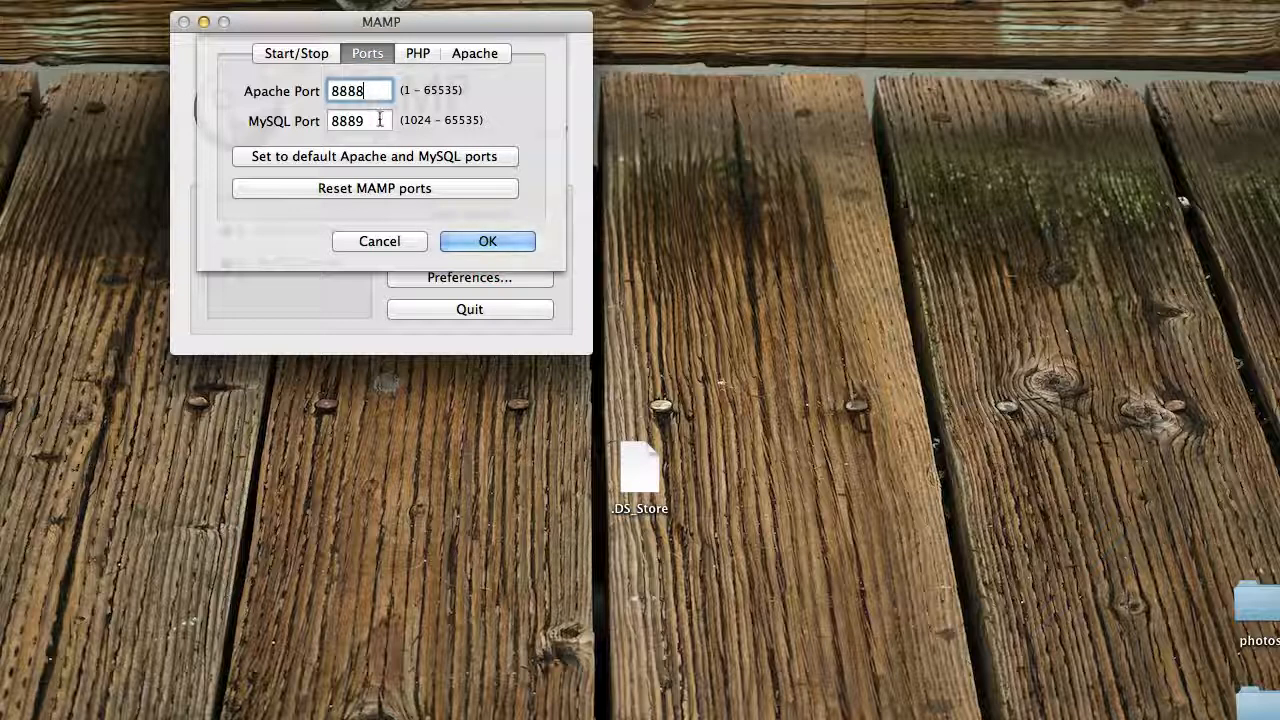
key("Tab")
left_click(381, 120)
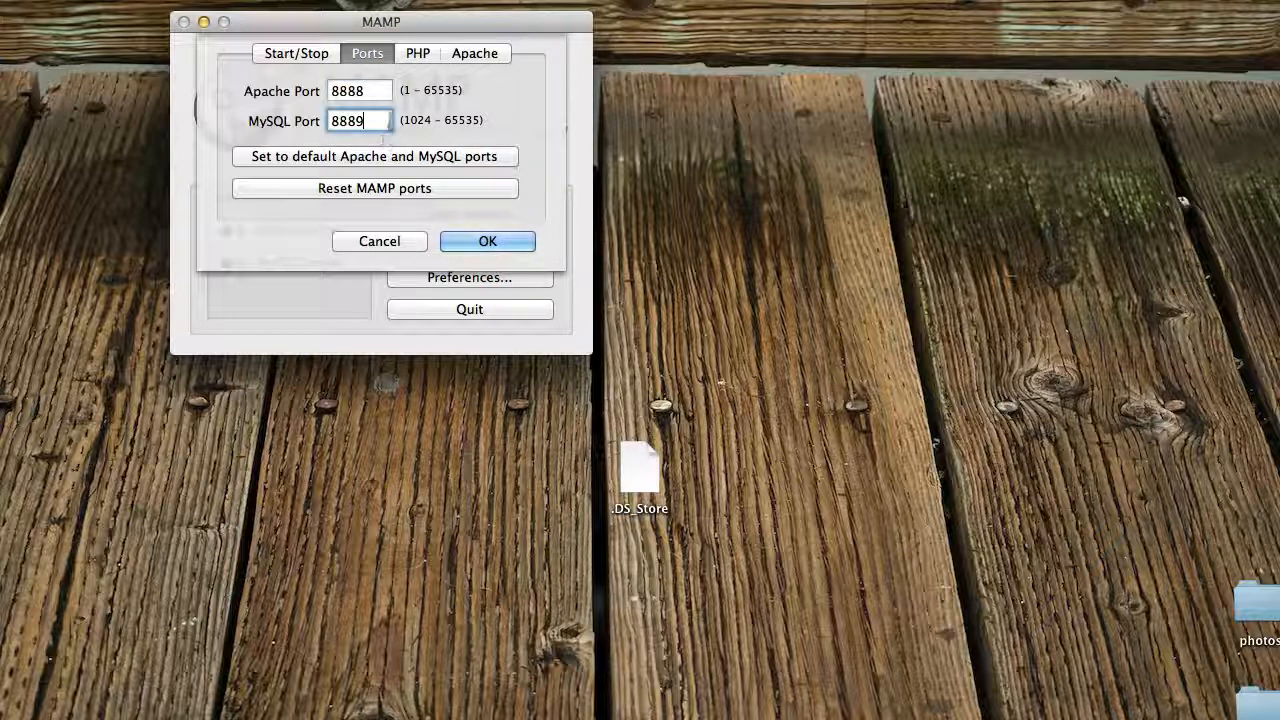
left_click(375, 91)
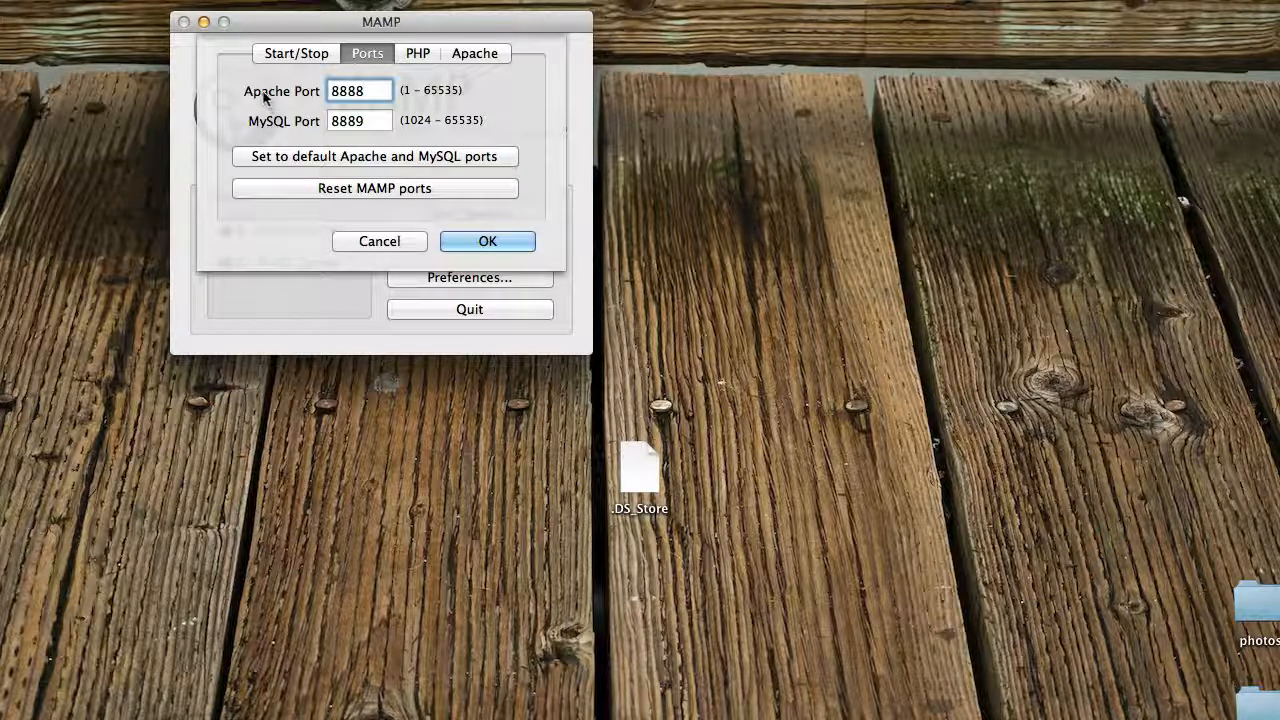
left_click(468, 56)
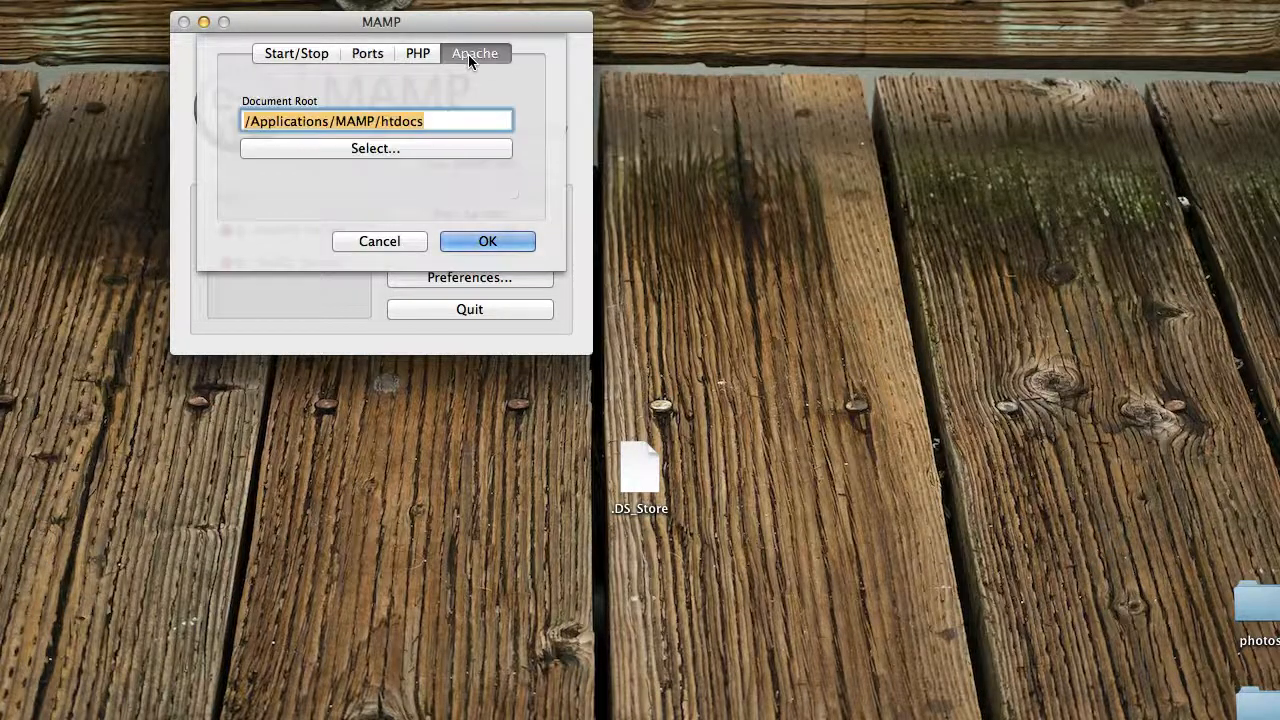
- Turn off starting servers when MAMP starts and checking for MAMP PRO, and highlight the start page URL
left_click(272, 54)
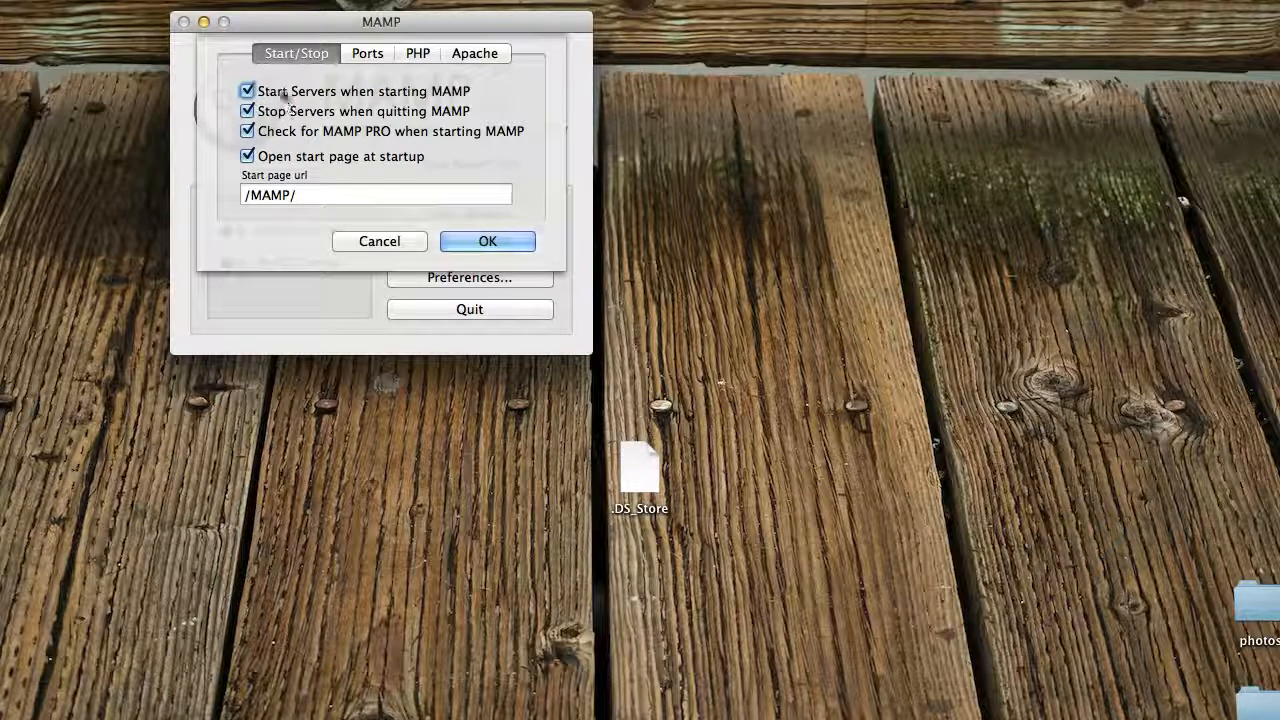
left_click(248, 92)
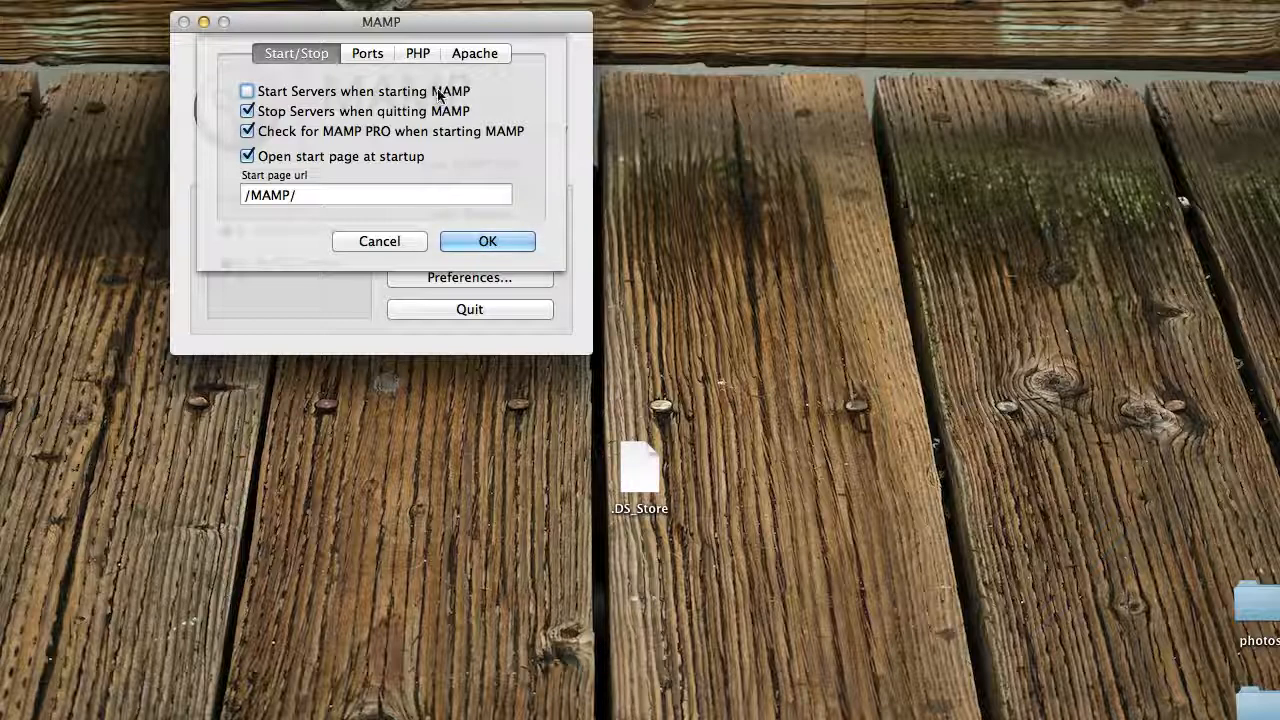
left_click(248, 132)
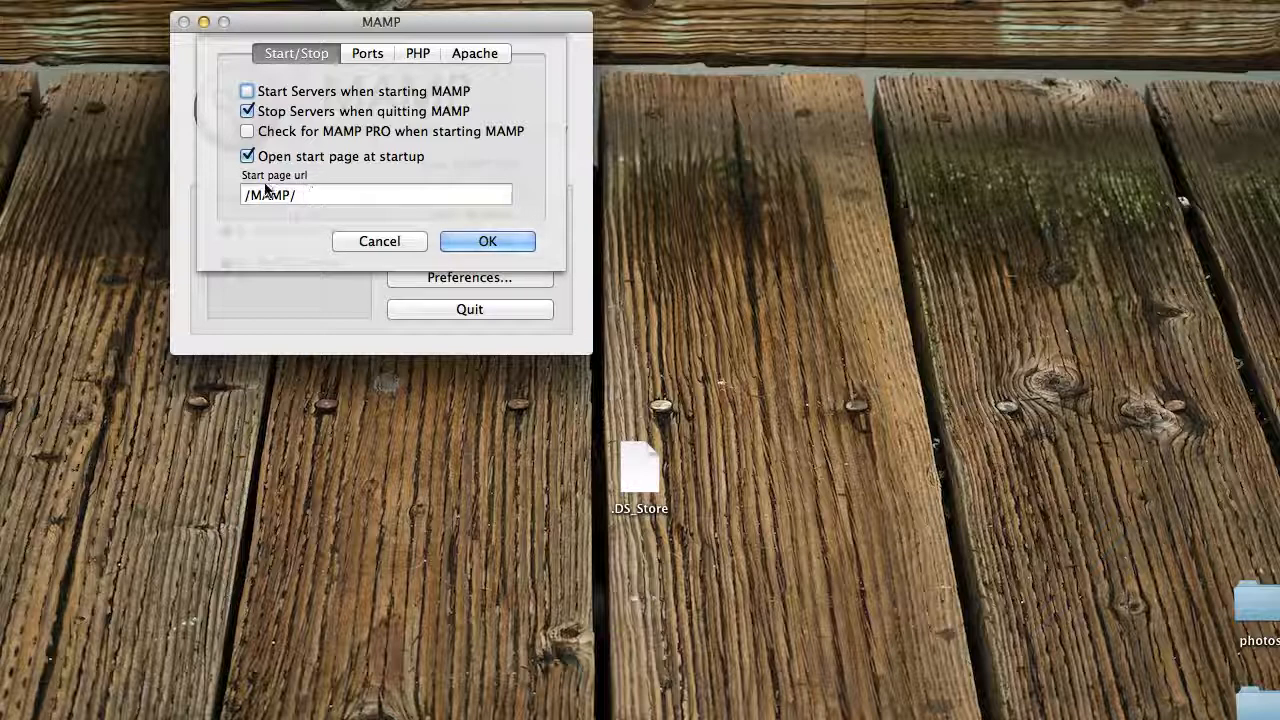
left_click(314, 195)
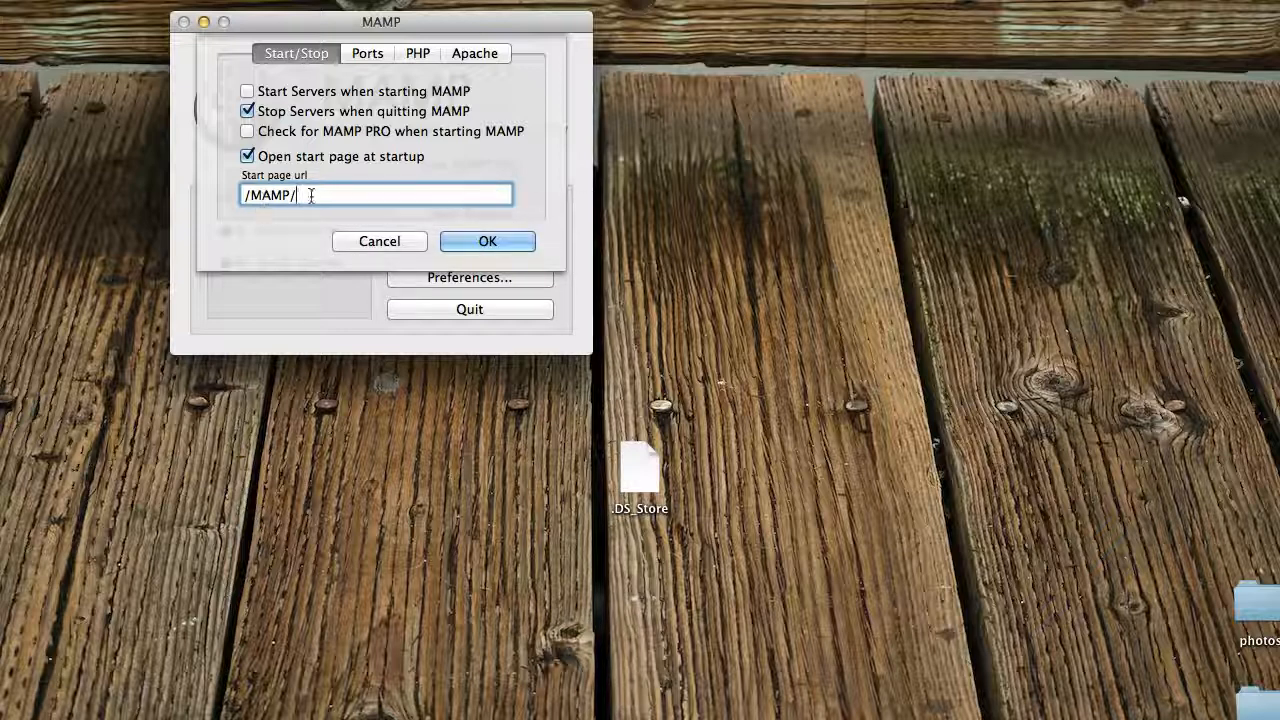
left_click_drag(310, 195, 235, 195)
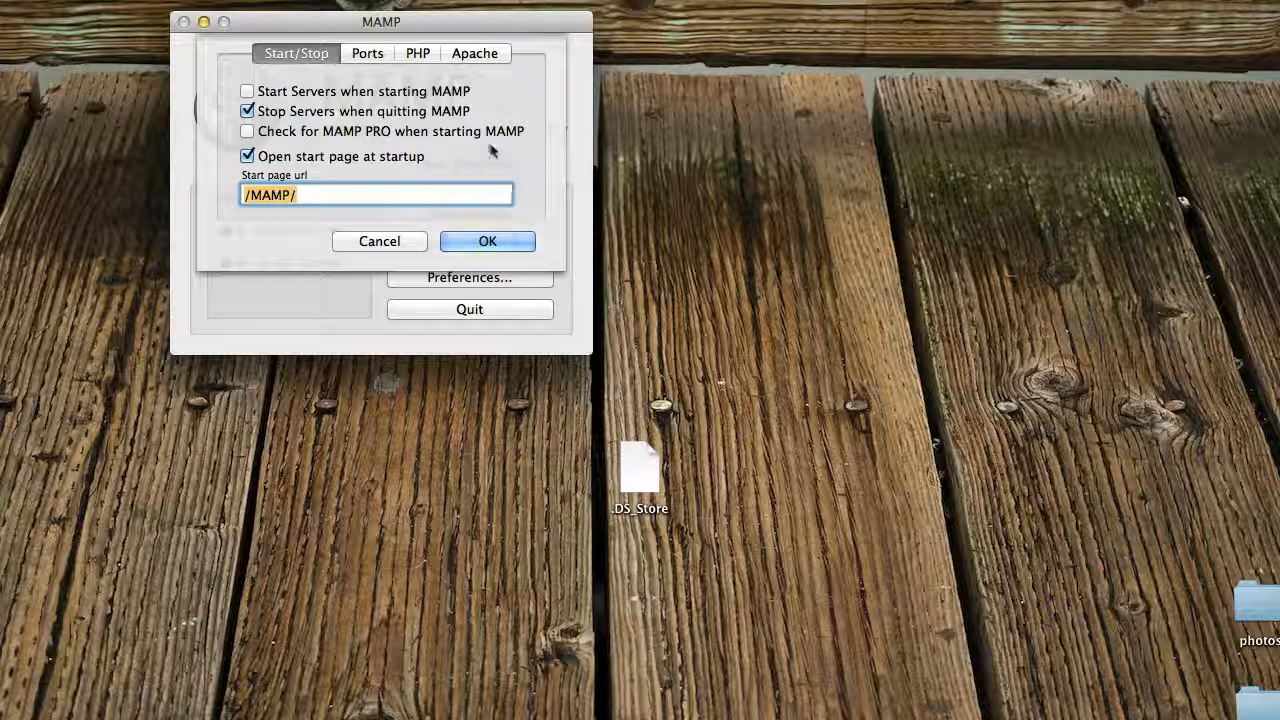
left_click(247, 131)
left_click(247, 91)
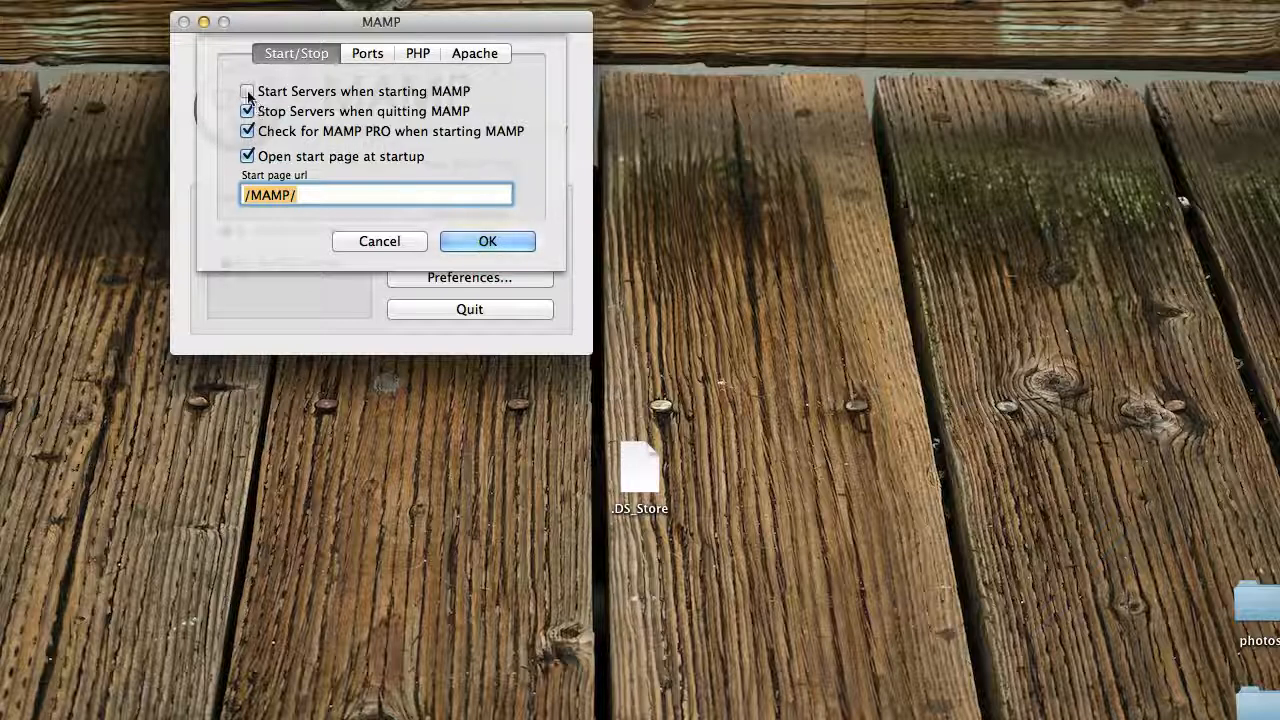
left_click(248, 133)
left_click(247, 92)
left_click(249, 132)
left_click(247, 92)
left_click(247, 131)
left_click(247, 91)
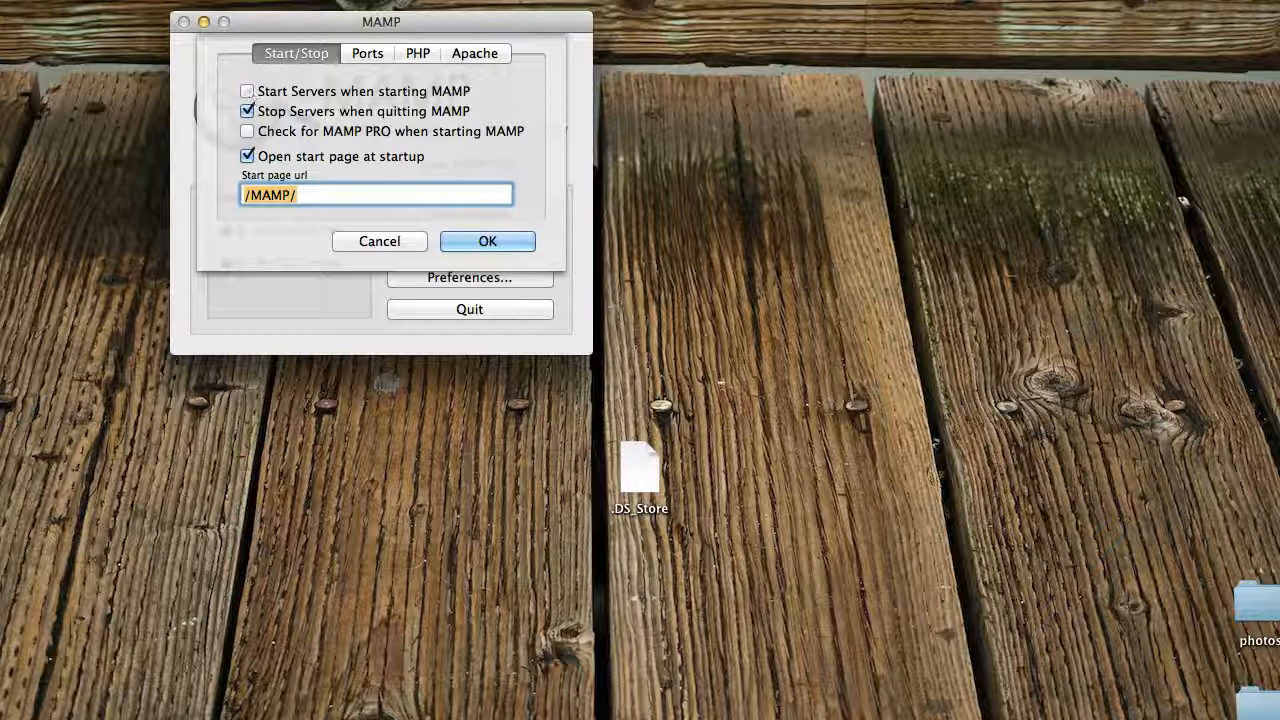
- Start selecting a new Apache document root, going to the home folder and widening the file chooser
left_click(480, 52)
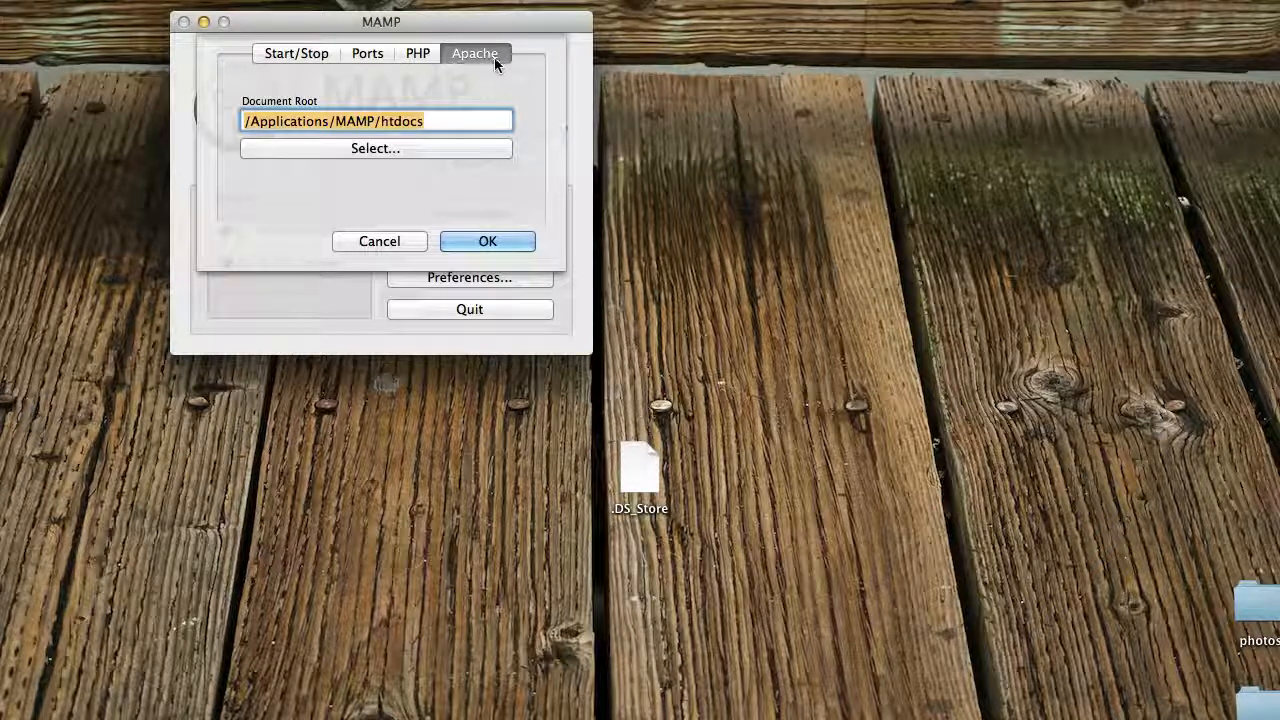
left_click(367, 150)
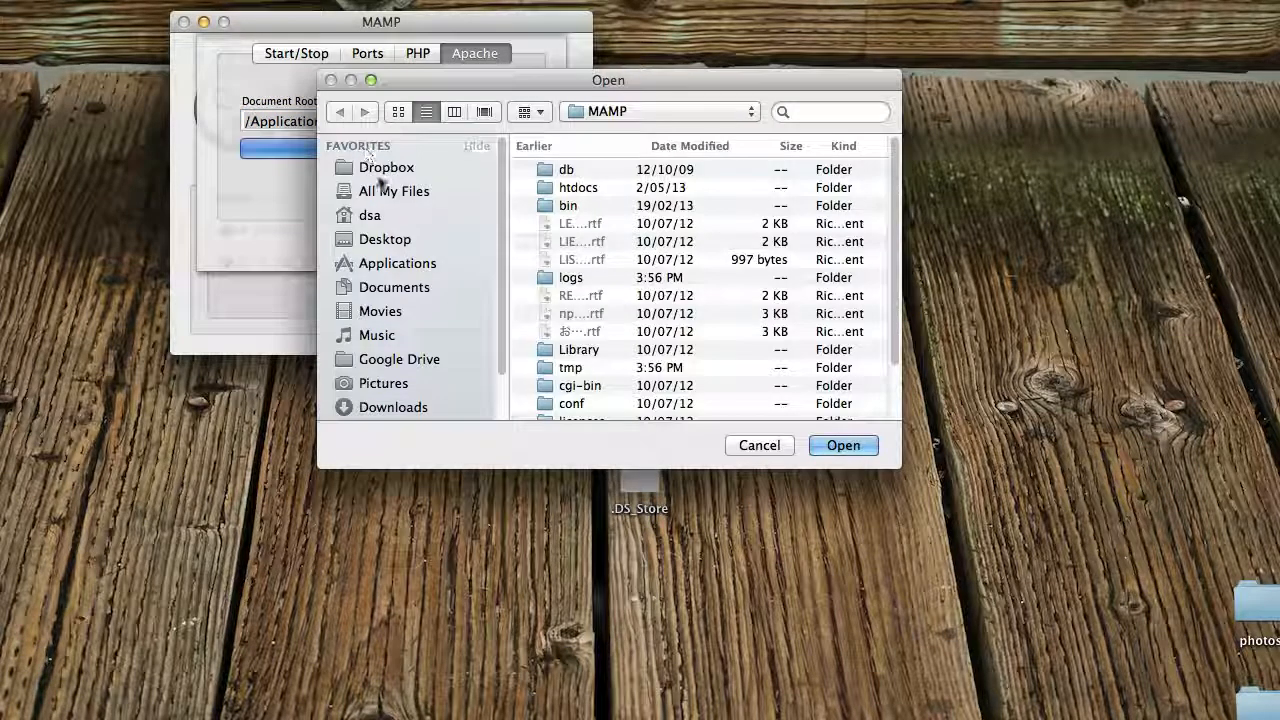
left_click(367, 217)
scroll(625, 284, "down", 3)
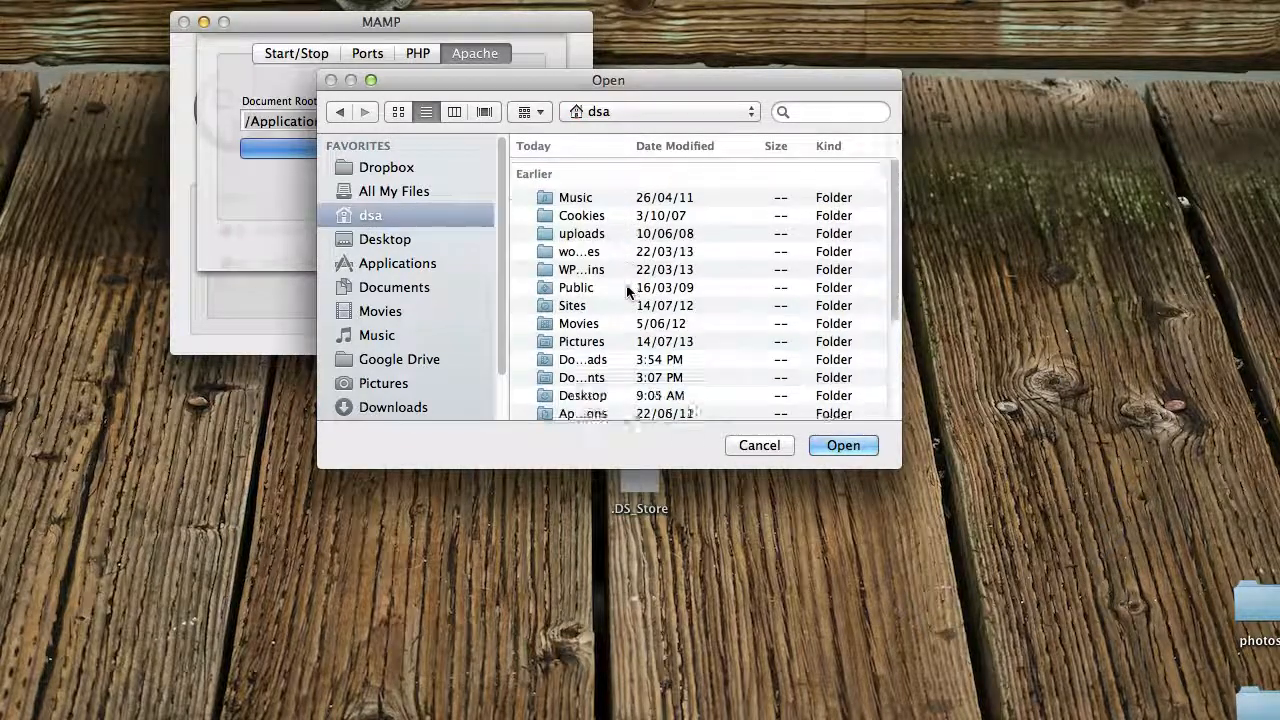
scroll(625, 284, "up", 3)
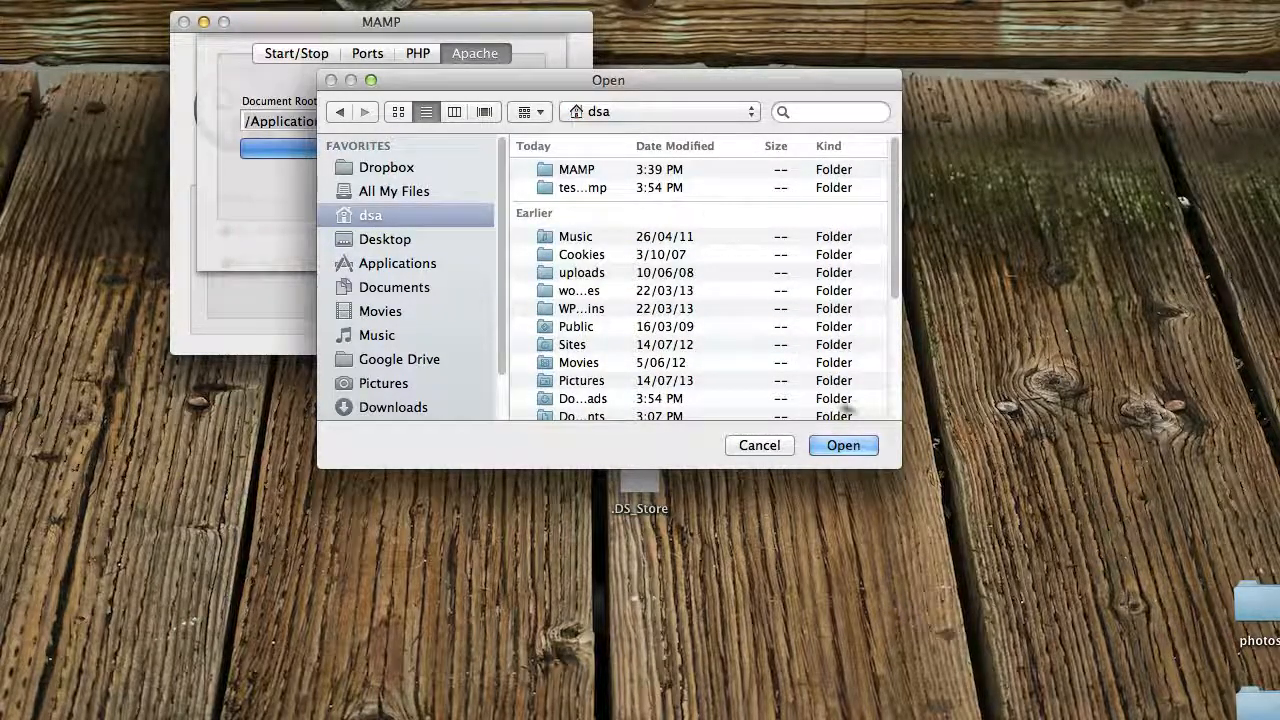
left_click_drag(886, 456, 992, 454)
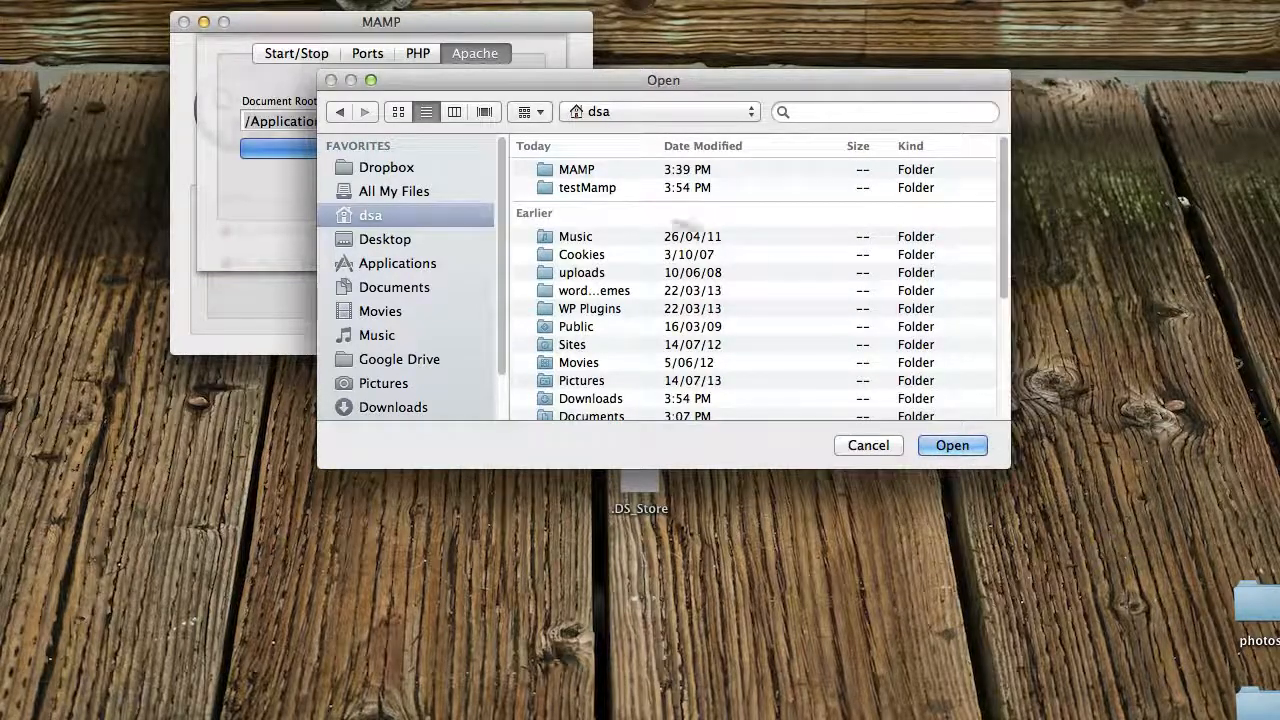
- Set the Apache document root to the wordpress folder inside testMamp and save the preferences
left_click(589, 188)
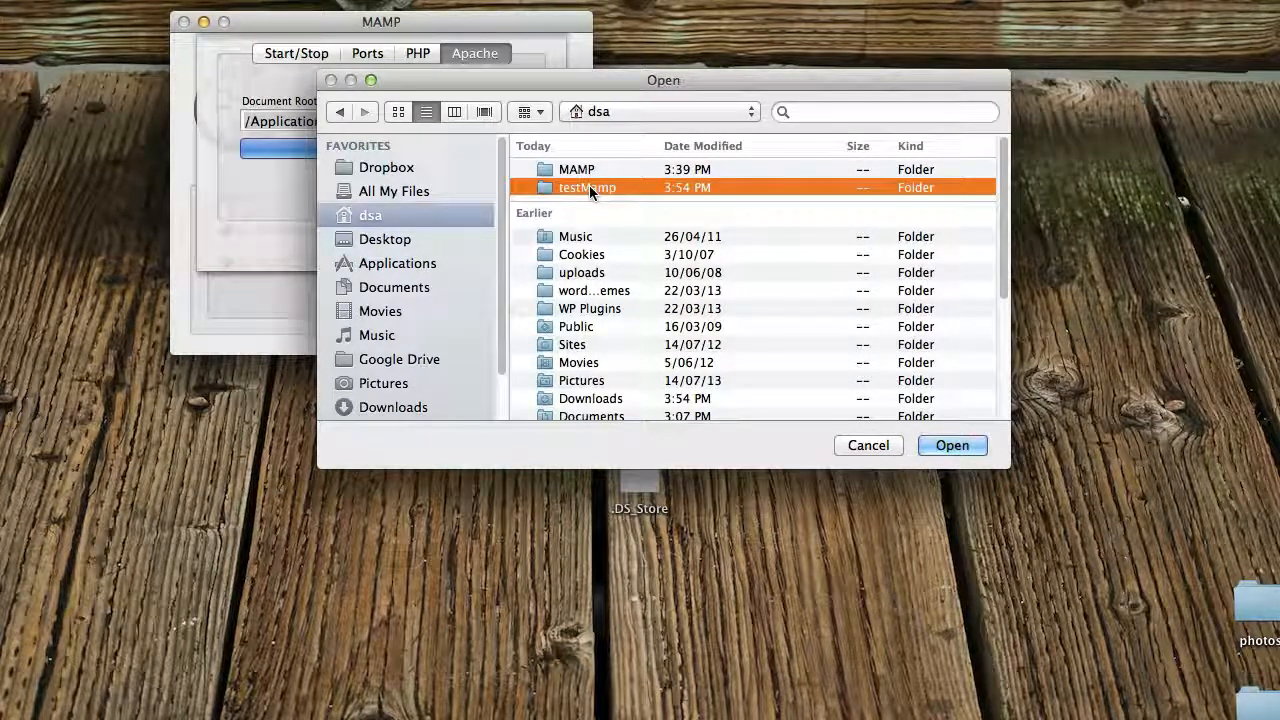
double_click(589, 187)
left_click(588, 170)
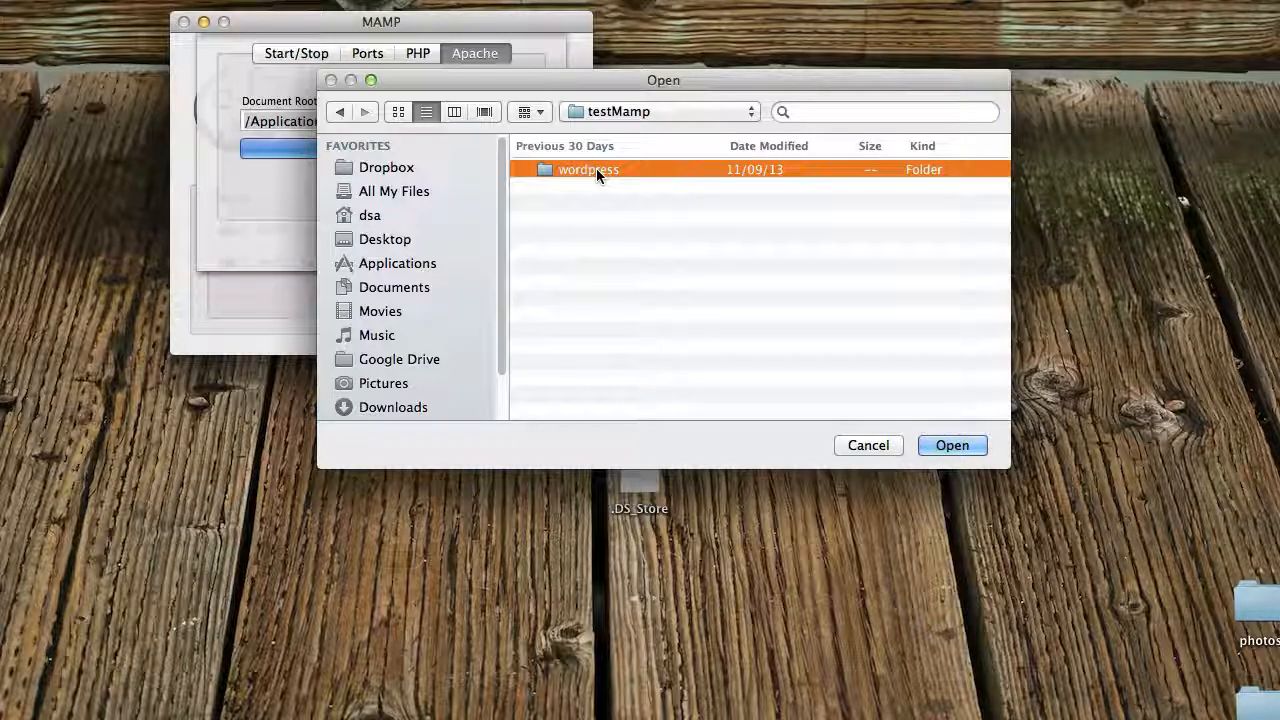
double_click(587, 170)
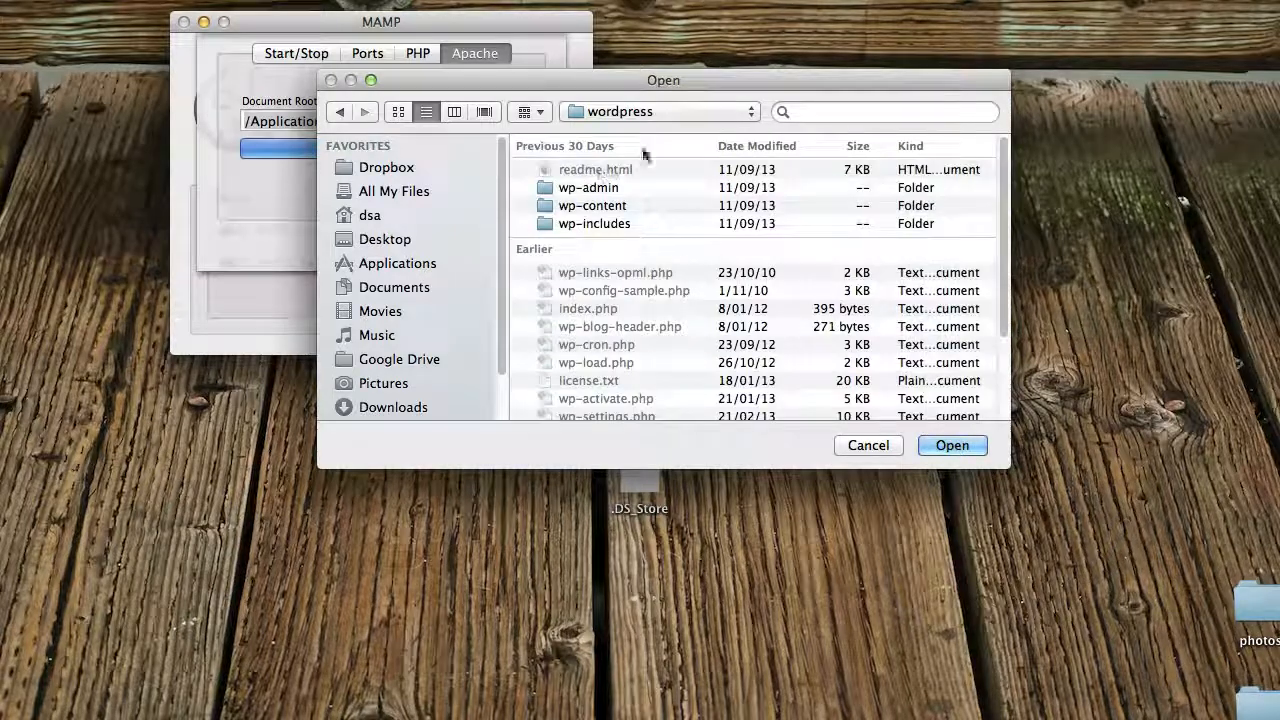
left_click(952, 446)
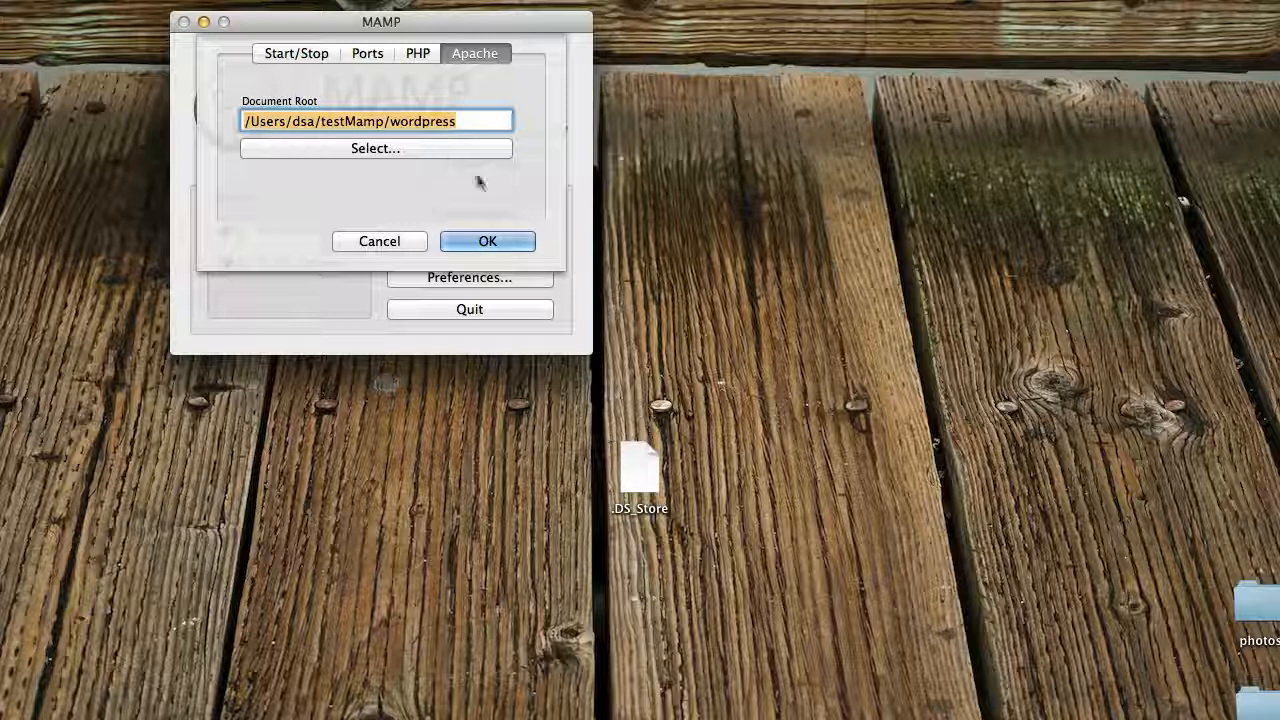
left_click(488, 244)
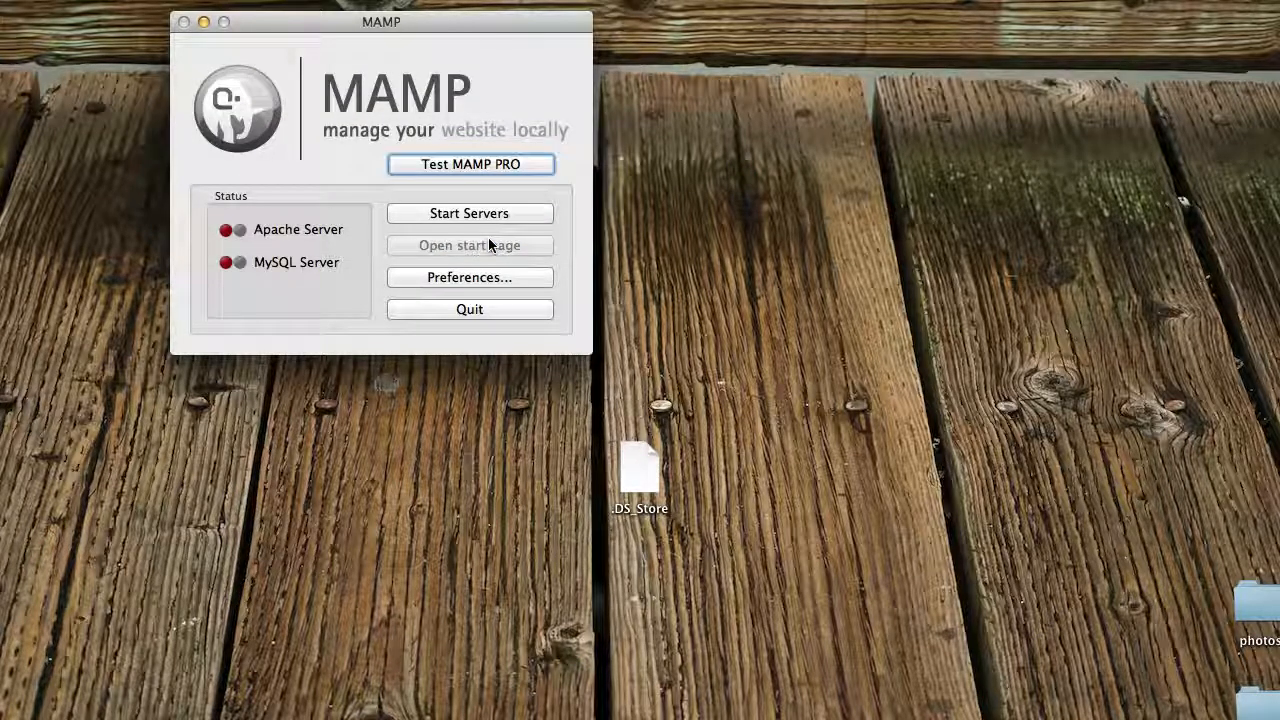